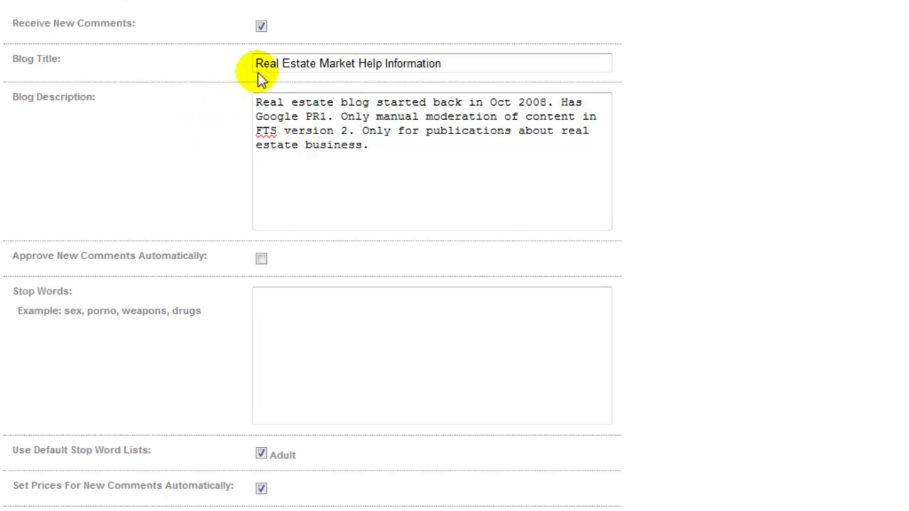
- Examine the blog's comment settings: receiving and approving new comments, title, description, stop words and the default Adult stop word list
{"action": "left_click", "coordinate": [260, 27]}
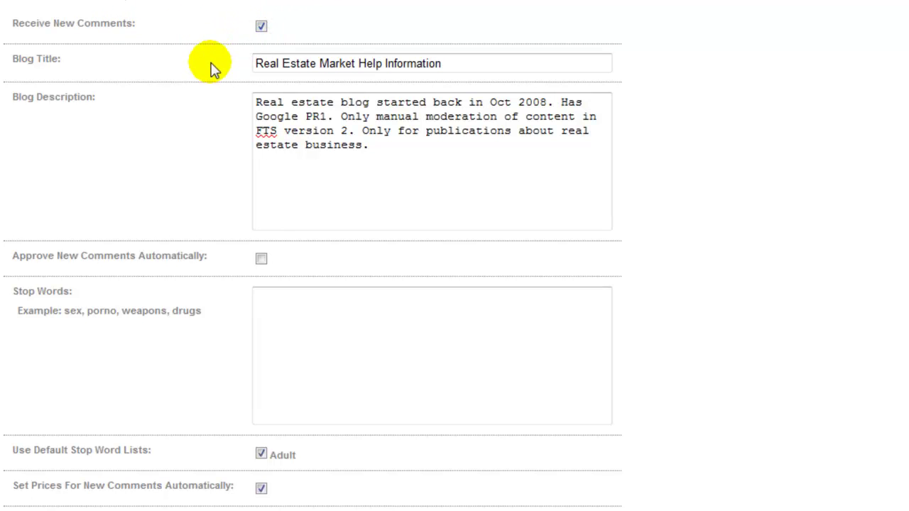
{"action": "left_click", "coordinate": [179, 129]}
{"action": "scroll", "coordinate": [178, 124], "scroll_direction": "down", "scroll_amount": 3}
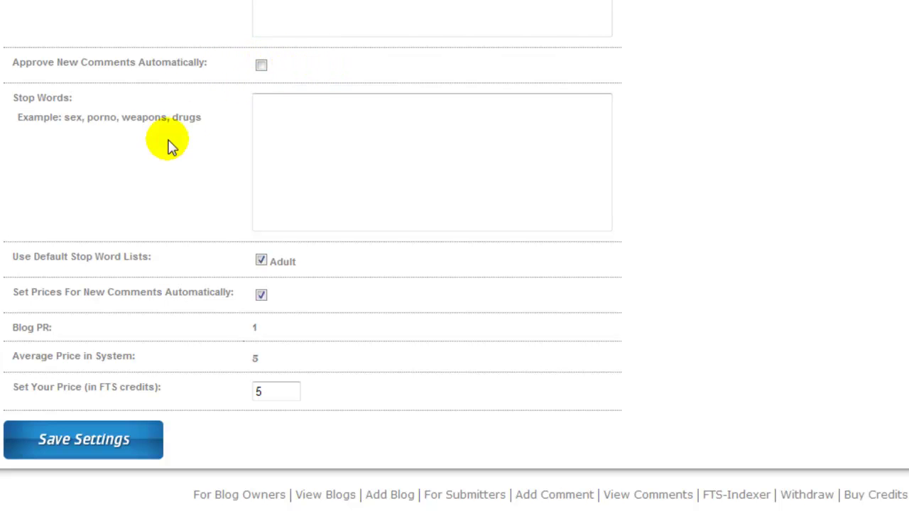
{"action": "left_click", "coordinate": [306, 122]}
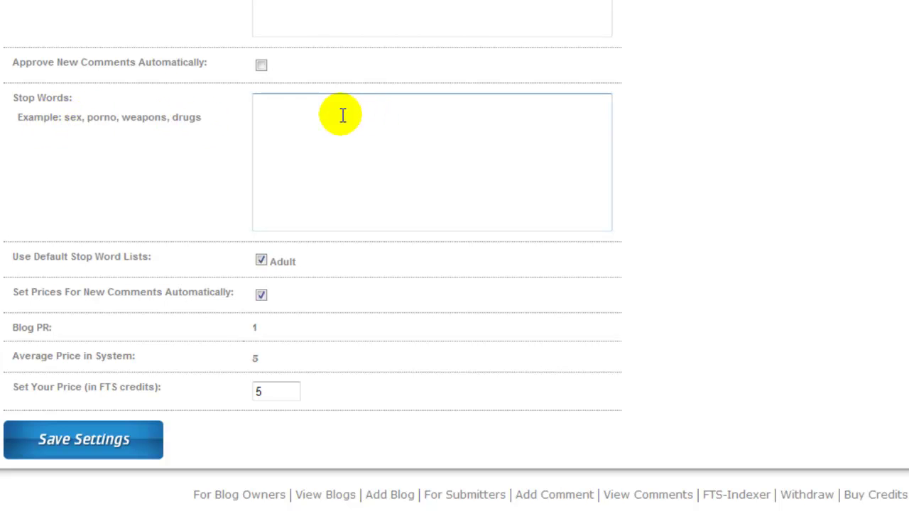
{"action": "left_click", "coordinate": [199, 153]}
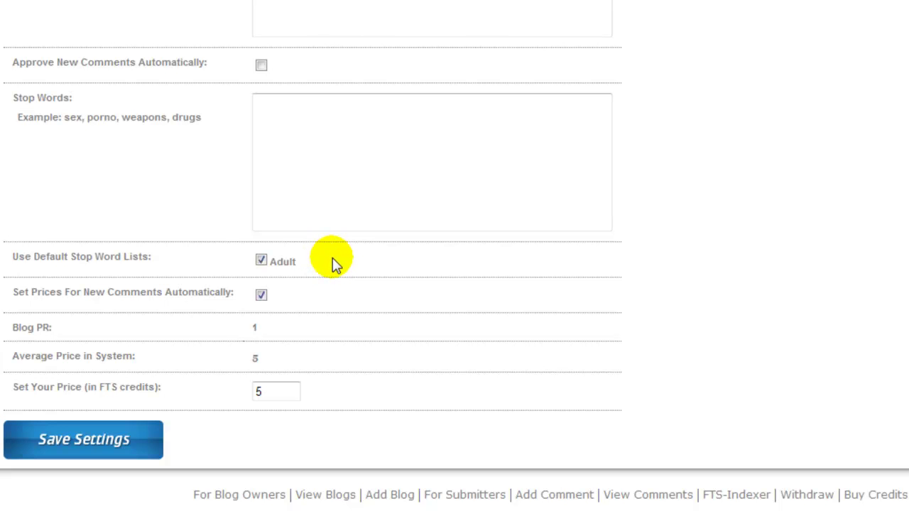
{"action": "left_click", "coordinate": [286, 122]}
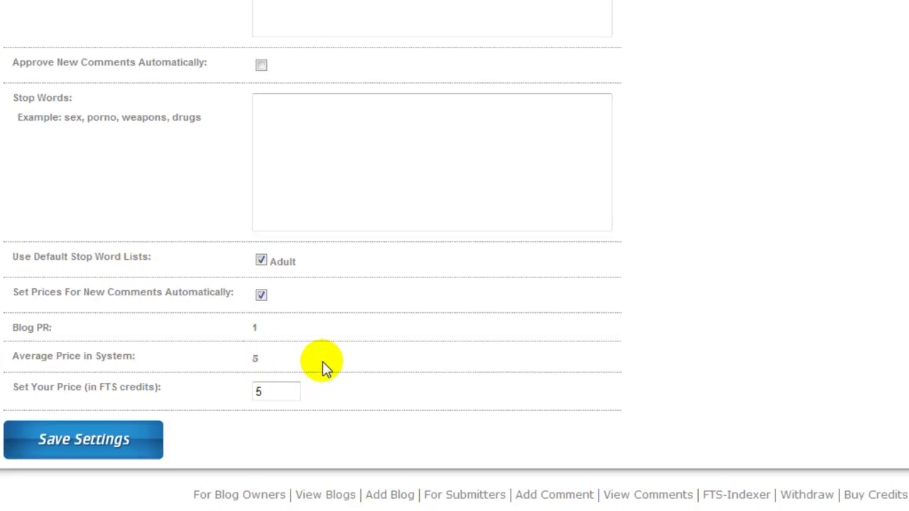
- Examine the Blog PR, the average price in the system and the blog's own price per comment
{"action": "left_click", "coordinate": [258, 390]}
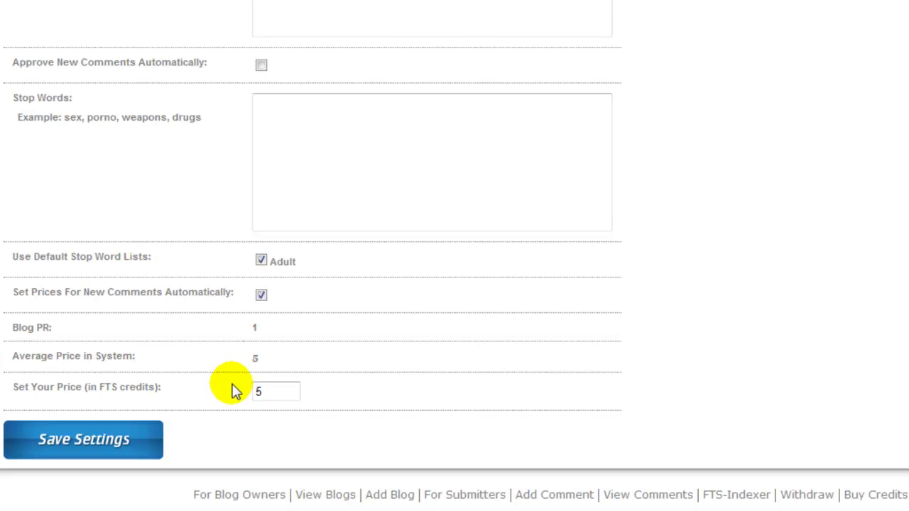
{"action": "left_click_drag", "start_coordinate": [142, 361], "coordinate": [20, 360]}
{"action": "left_click", "coordinate": [84, 371]}
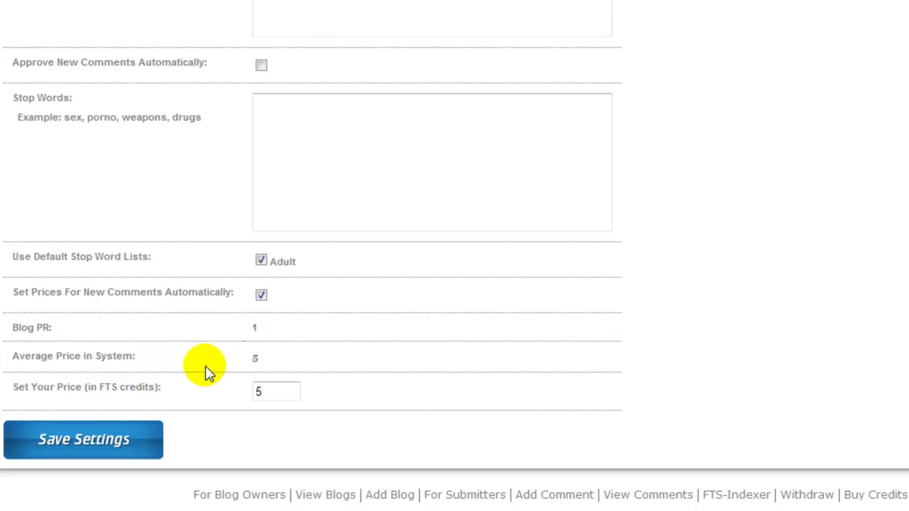
{"action": "double_click", "coordinate": [254, 328]}
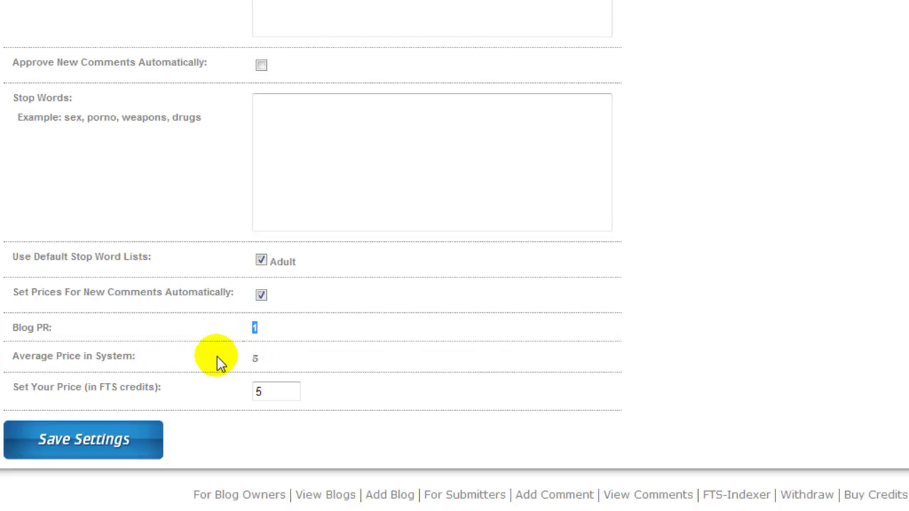
{"action": "left_click", "coordinate": [274, 362]}
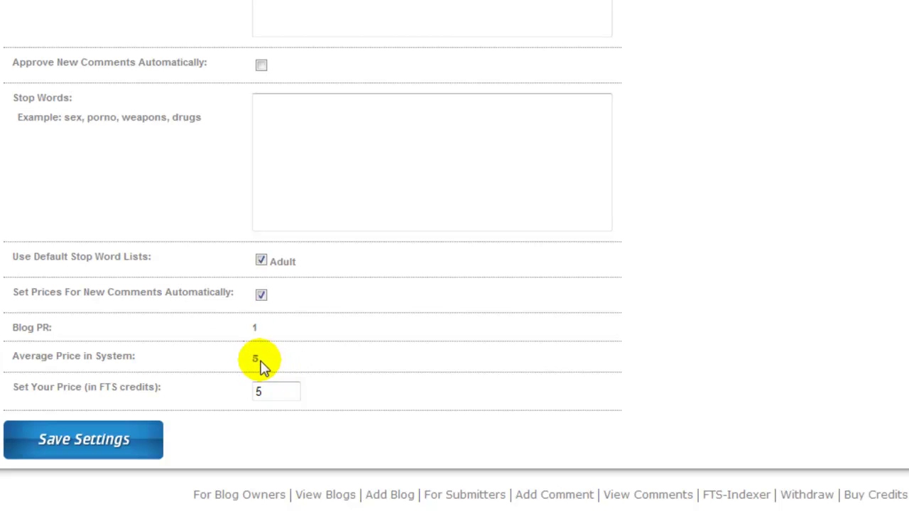
{"action": "double_click", "coordinate": [256, 359]}
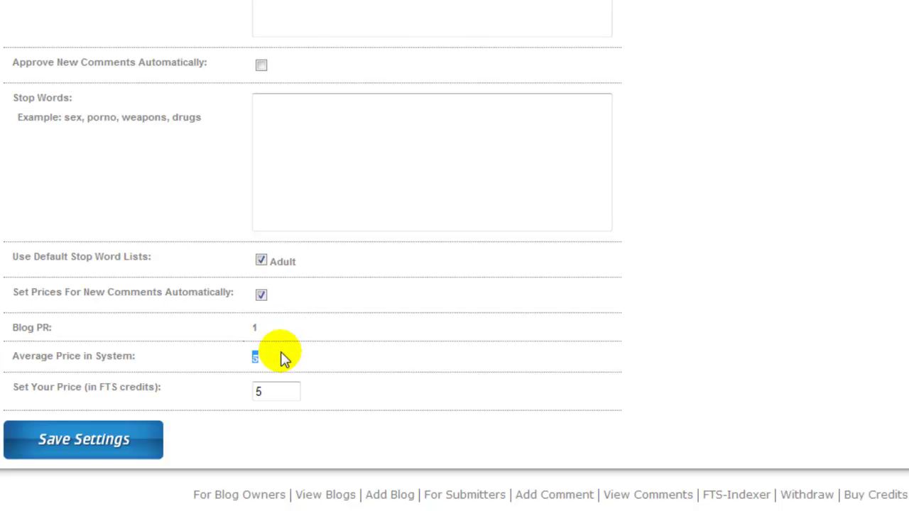
{"action": "left_click", "coordinate": [284, 358]}
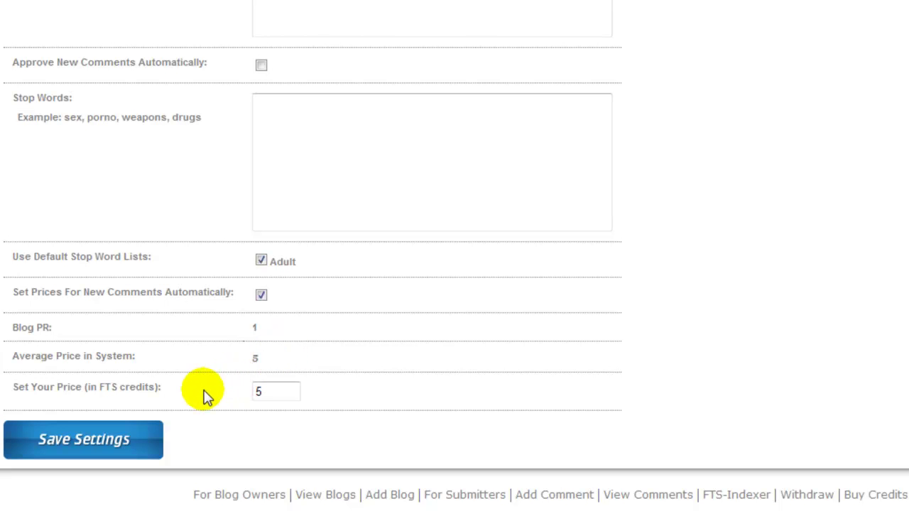
{"action": "mouse_move", "coordinate": [136, 361]}
{"action": "left_mouse_down"}
{"action": "mouse_move", "coordinate": [67, 369]}
{"action": "mouse_move", "coordinate": [7, 355]}
{"action": "mouse_move", "coordinate": [142, 365]}
{"action": "left_mouse_up"}
{"action": "left_click", "coordinate": [66, 359]}
{"action": "left_click", "coordinate": [147, 362]}
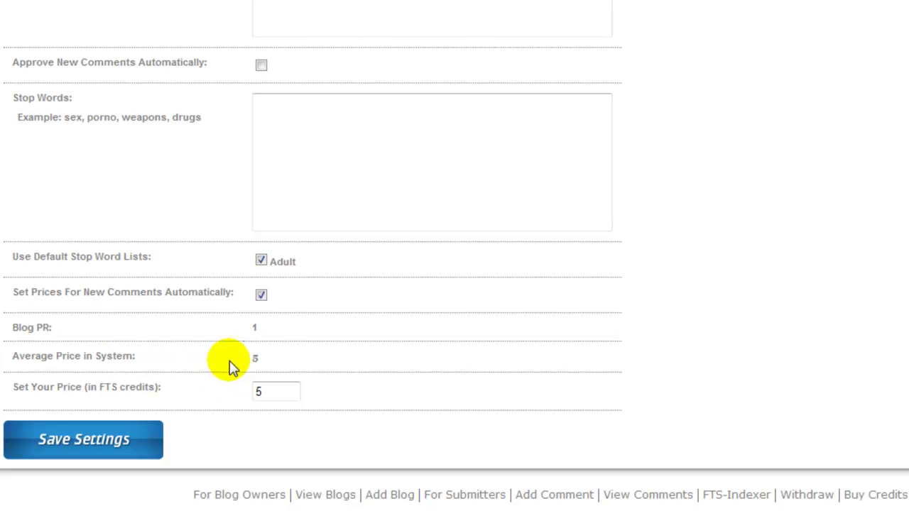
{"action": "left_click_drag", "start_coordinate": [265, 357], "coordinate": [14, 357]}
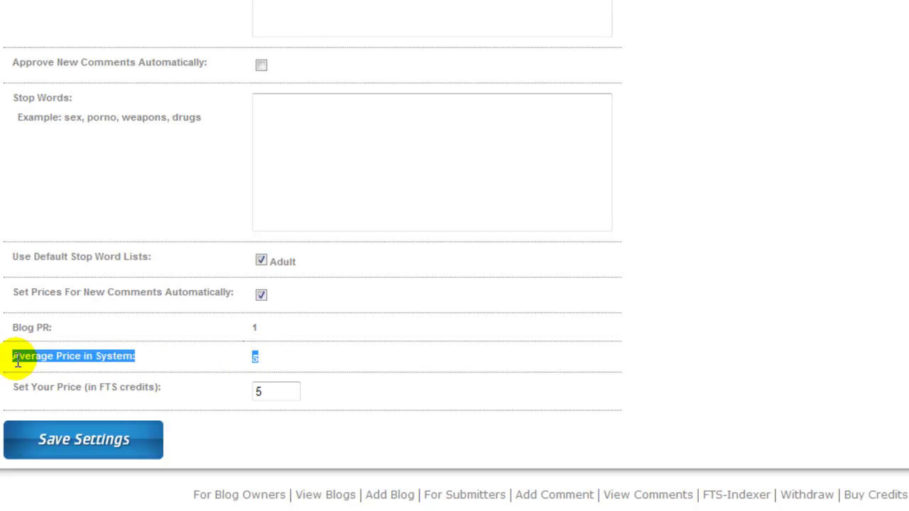
{"action": "left_click", "coordinate": [139, 357]}
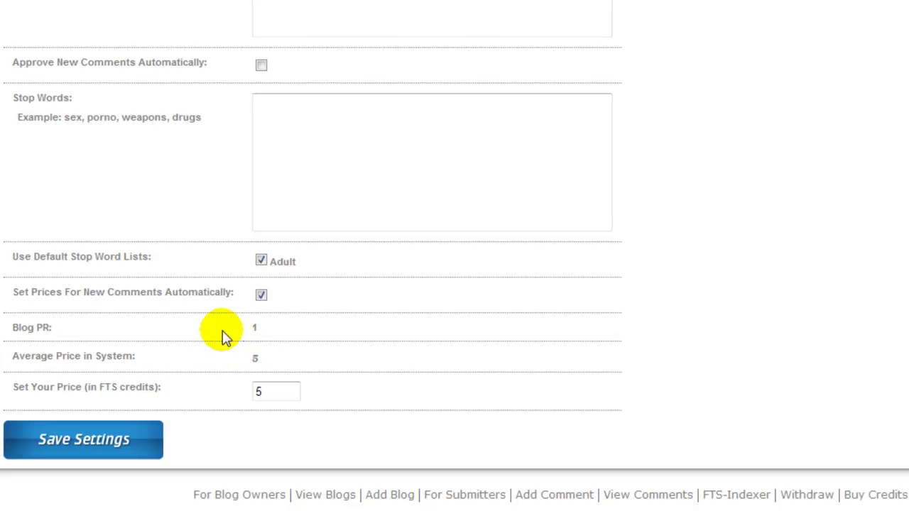
{"action": "double_click", "coordinate": [256, 358]}
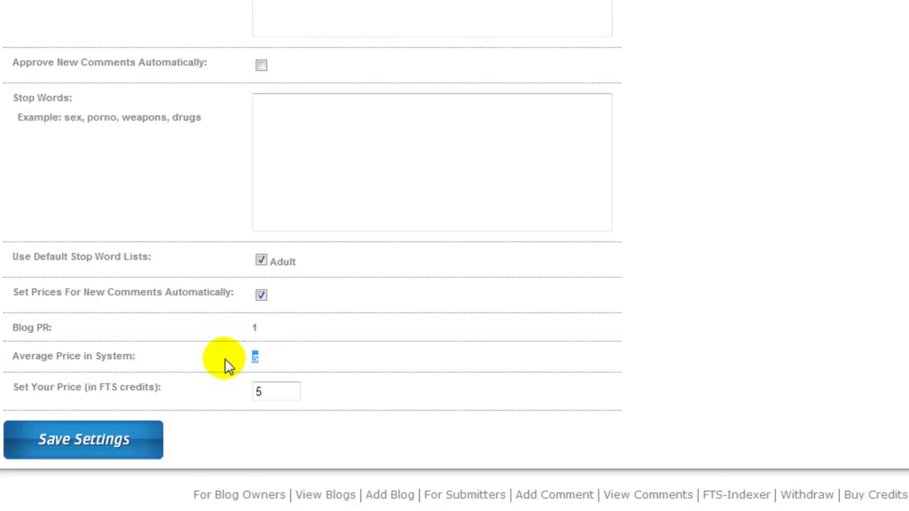
{"action": "left_click", "coordinate": [224, 358]}
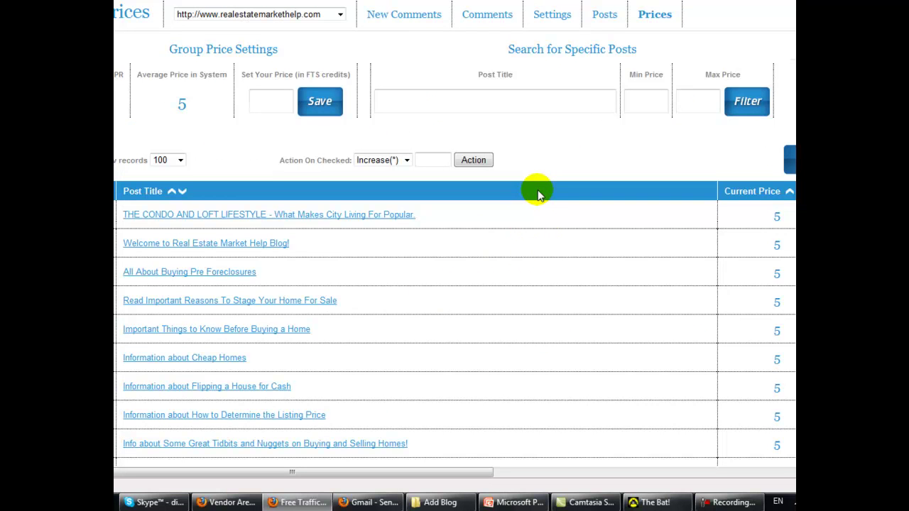
- Choose Set(=) with a value of 4 as the price action for the checked posts of realestatemarkethelp.com
{"action": "left_click", "coordinate": [537, 190]}
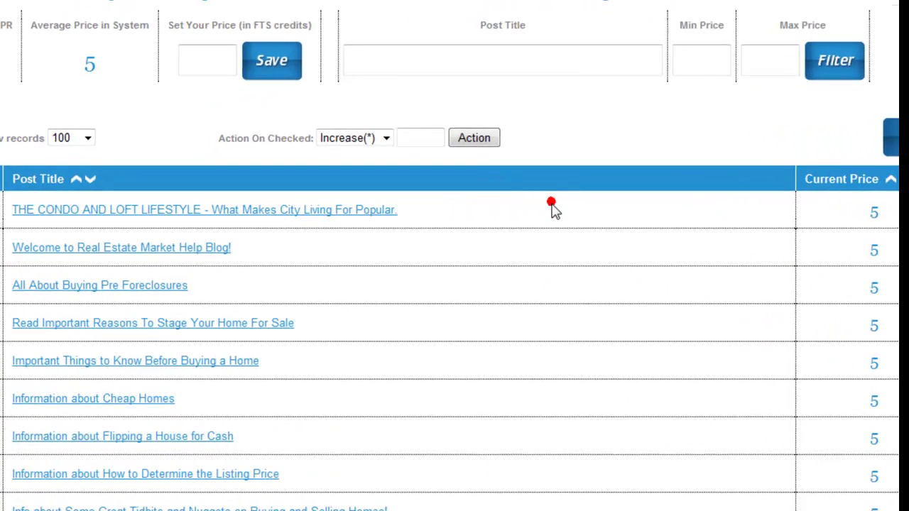
{"action": "scroll", "coordinate": [451, 192], "scroll_direction": "down", "scroll_amount": 3}
{"action": "scroll", "coordinate": [558, 205], "scroll_direction": "down", "scroll_amount": 3}
{"action": "scroll", "coordinate": [192, 183], "scroll_direction": "up", "scroll_amount": 3}
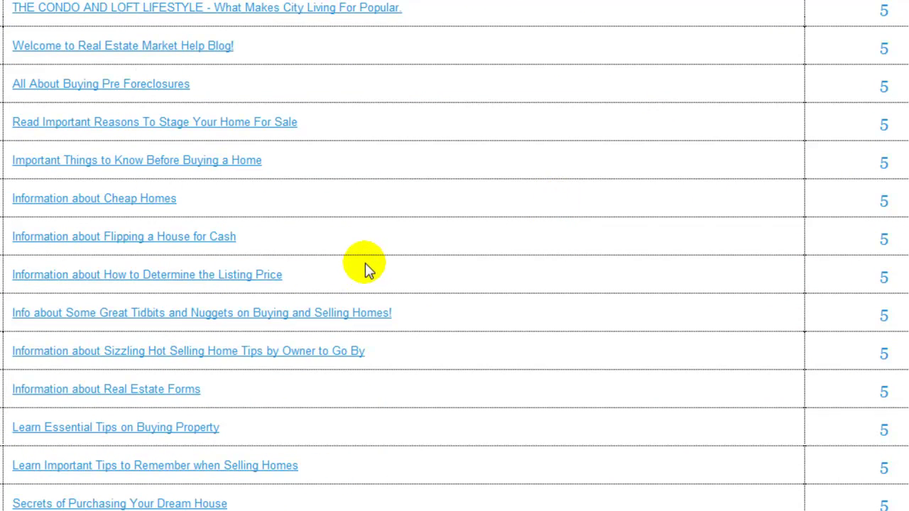
{"action": "scroll", "coordinate": [359, 270], "scroll_direction": "up", "scroll_amount": 2}
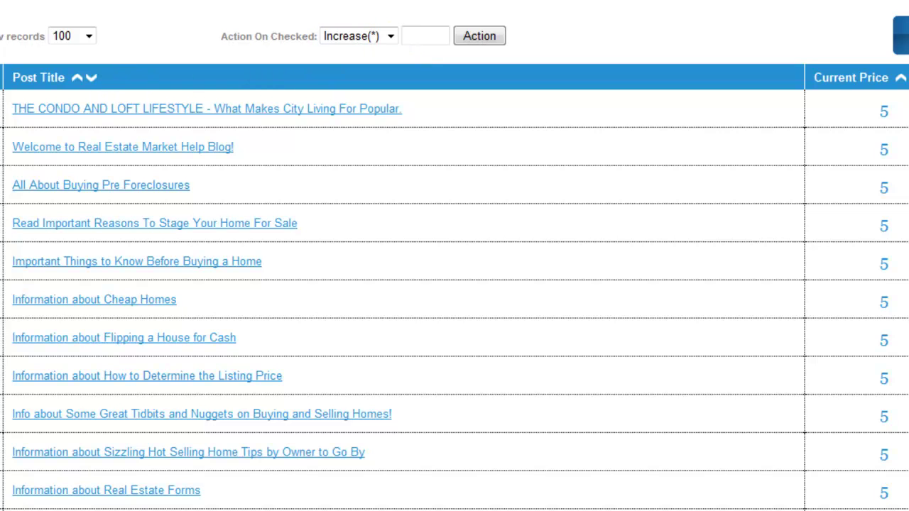
{"action": "left_click", "coordinate": [391, 36]}
{"action": "left_click", "coordinate": [372, 95]}
{"action": "left_click", "coordinate": [439, 39]}
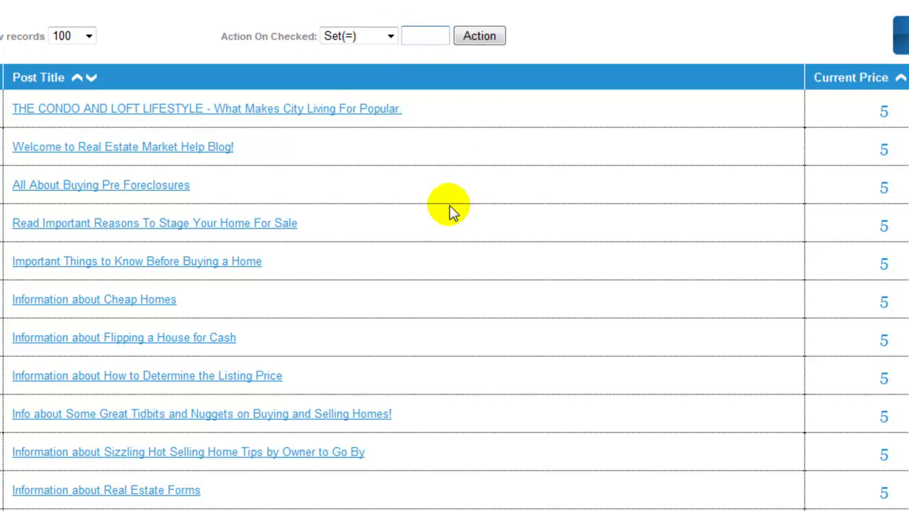
{"action": "type", "text": "4"}
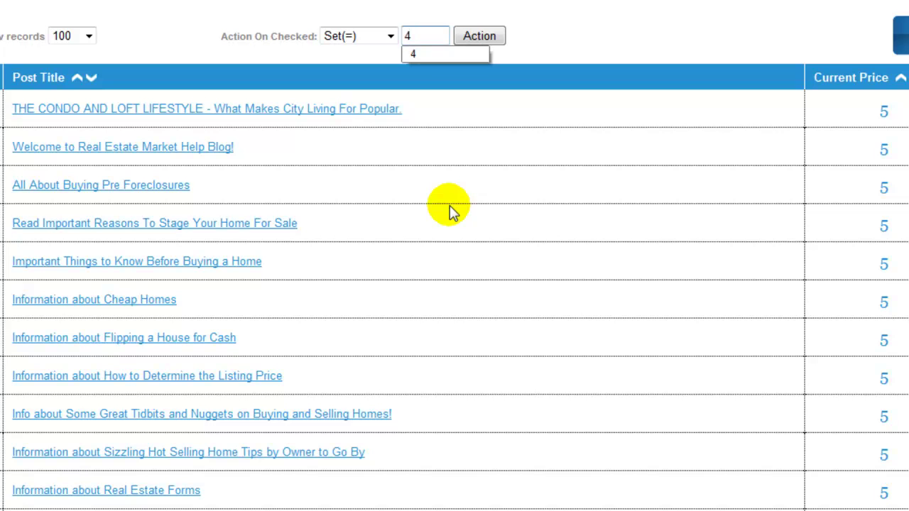
{"action": "left_click", "coordinate": [454, 124]}
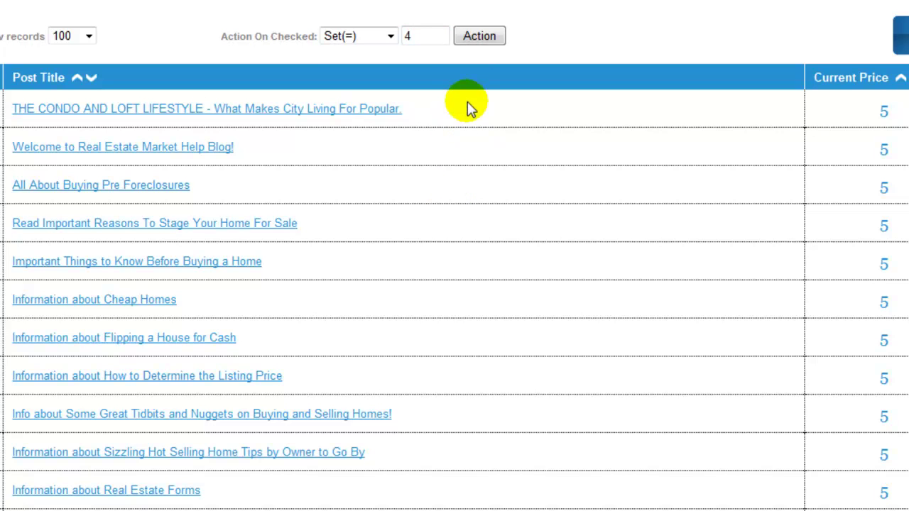
- Apply the set-price action to the checked posts, submit the new prices and check the list
{"action": "left_click", "coordinate": [365, 46]}
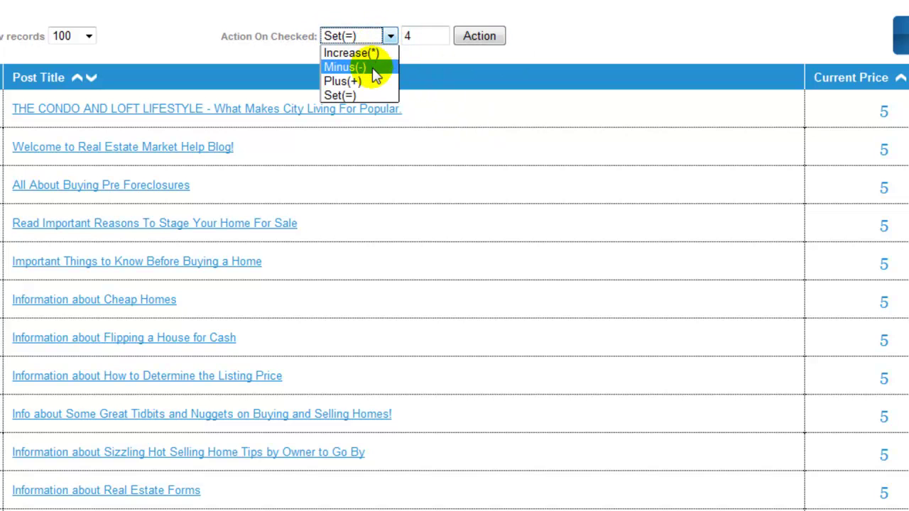
{"action": "left_click", "coordinate": [477, 79]}
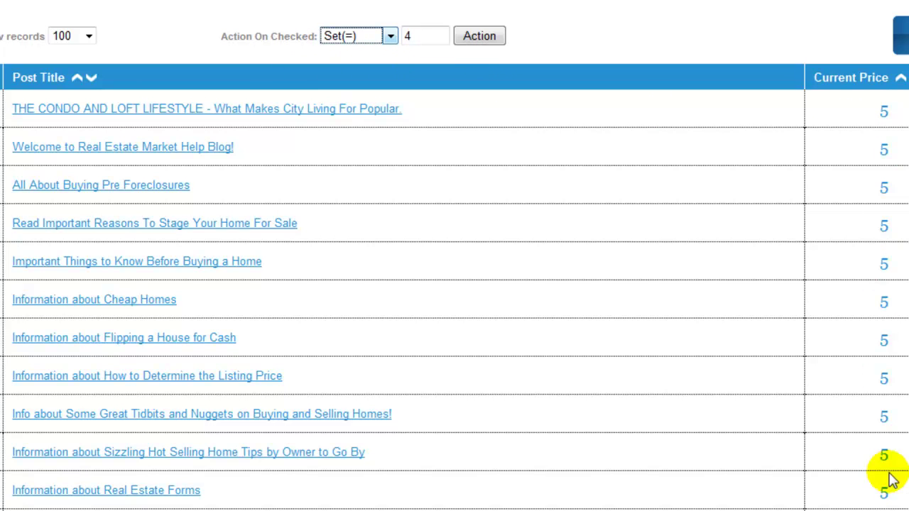
{"action": "left_click", "coordinate": [390, 36]}
{"action": "left_click", "coordinate": [390, 36]}
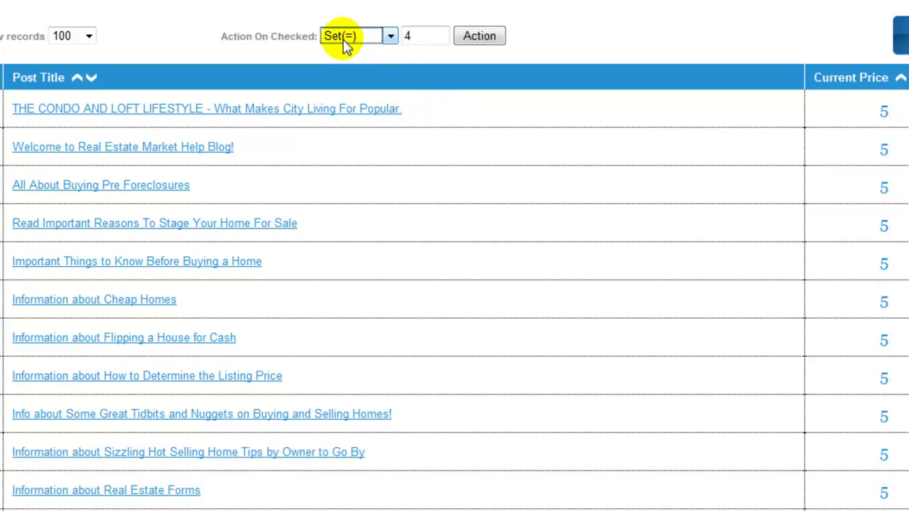
{"action": "left_click", "coordinate": [487, 39]}
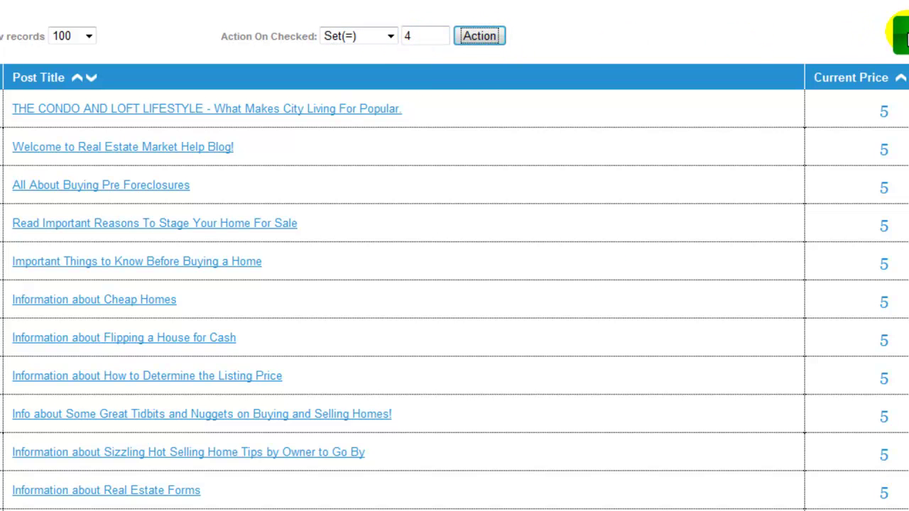
{"action": "left_click", "coordinate": [902, 37]}
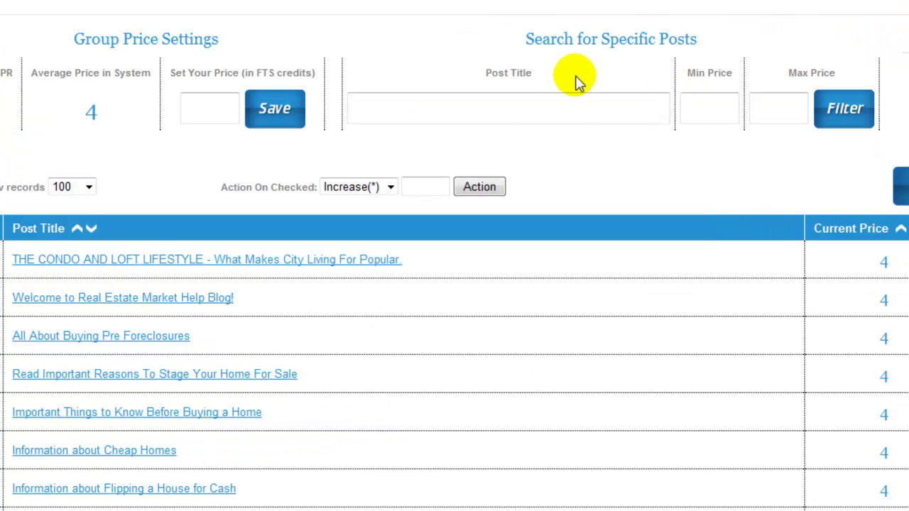
{"action": "scroll", "coordinate": [578, 128], "scroll_direction": "down", "scroll_amount": 3}
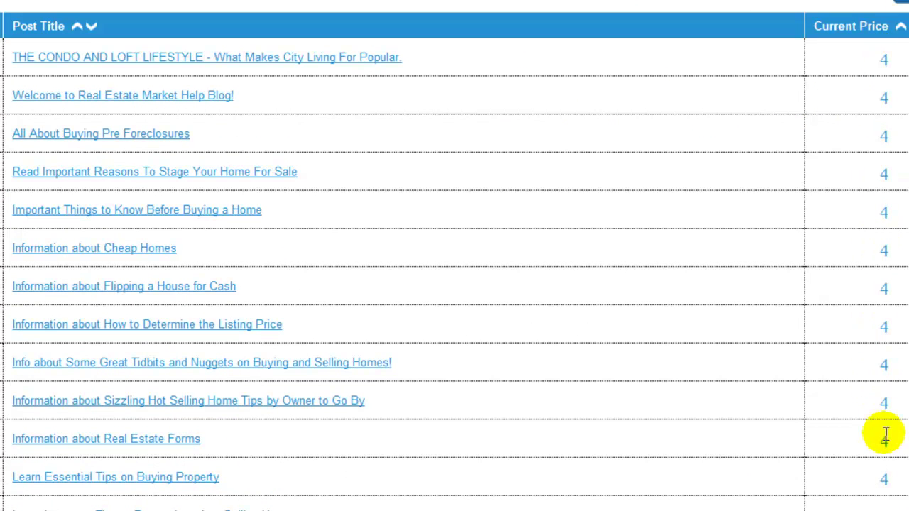
{"action": "scroll", "coordinate": [675, 374], "scroll_direction": "up", "scroll_amount": 3}
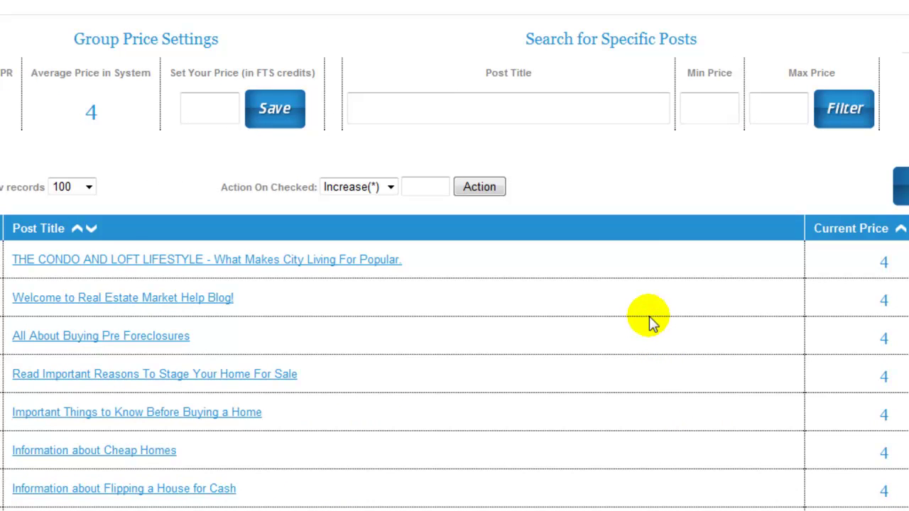
- Set the current price of the checked posts to 5 credits with the Set(=) action and submit the prices
{"action": "scroll", "coordinate": [637, 256], "scroll_direction": "down", "scroll_amount": 2}
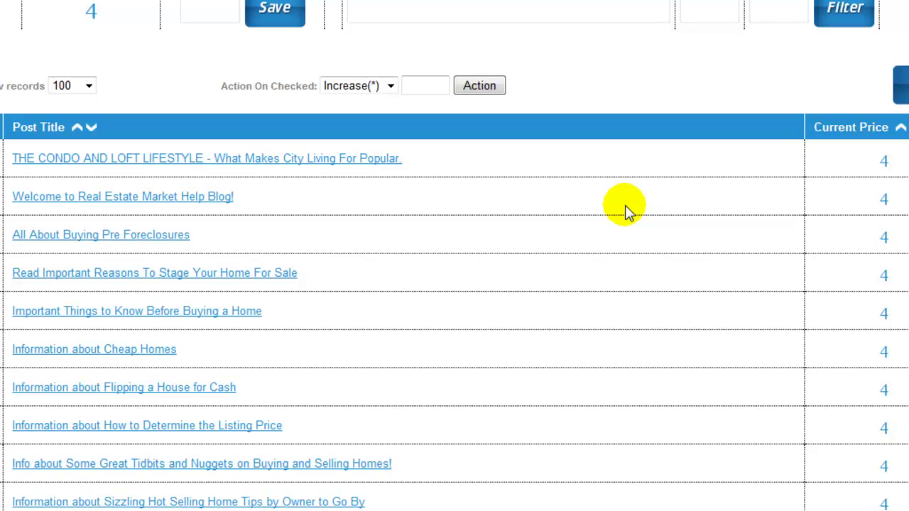
{"action": "scroll", "coordinate": [625, 208], "scroll_direction": "up", "scroll_amount": 2}
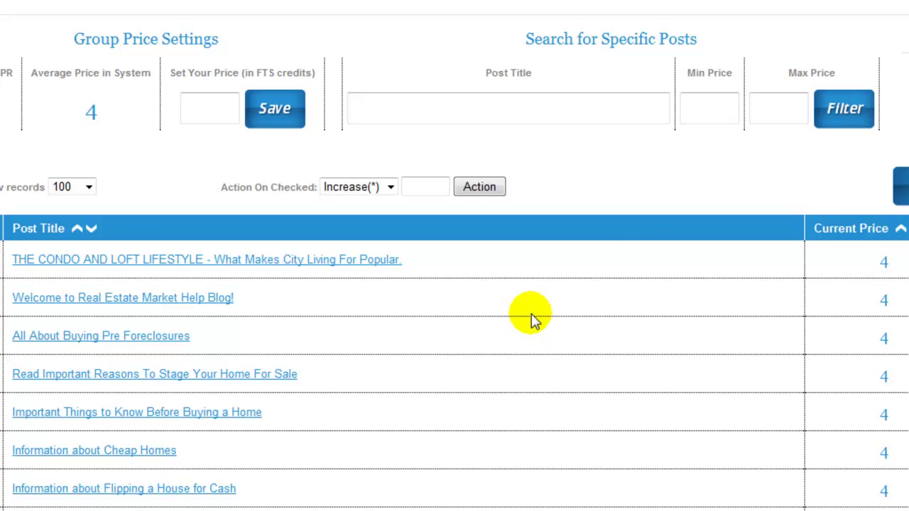
{"action": "scroll", "coordinate": [529, 318], "scroll_direction": "down", "scroll_amount": 4}
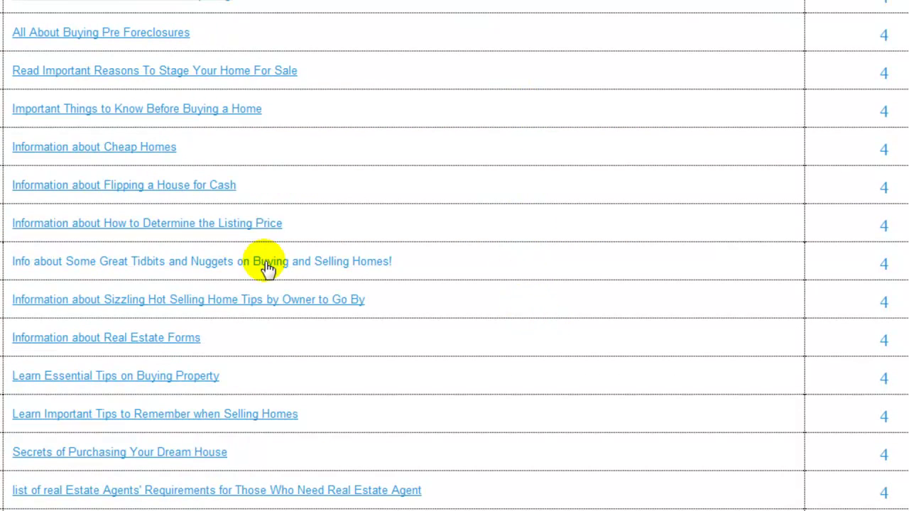
{"action": "scroll", "coordinate": [458, 291], "scroll_direction": "up", "scroll_amount": 3}
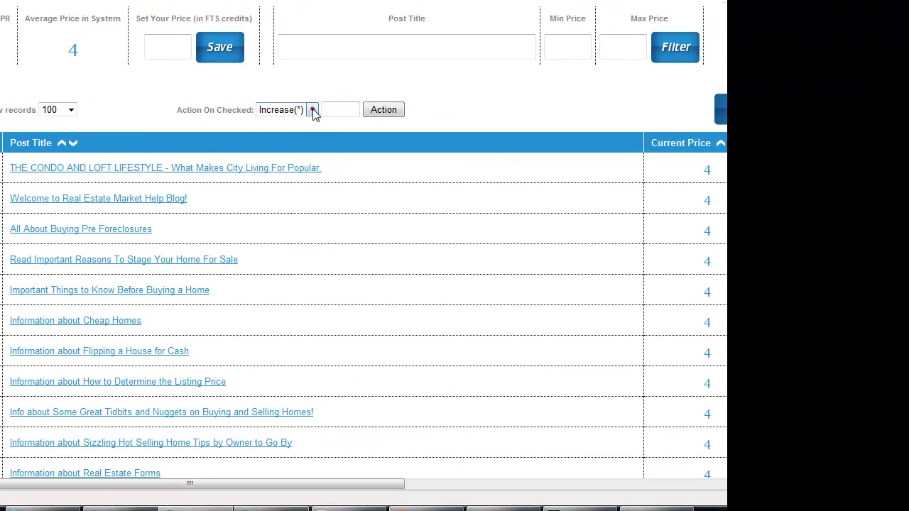
{"action": "left_click", "coordinate": [313, 109]}
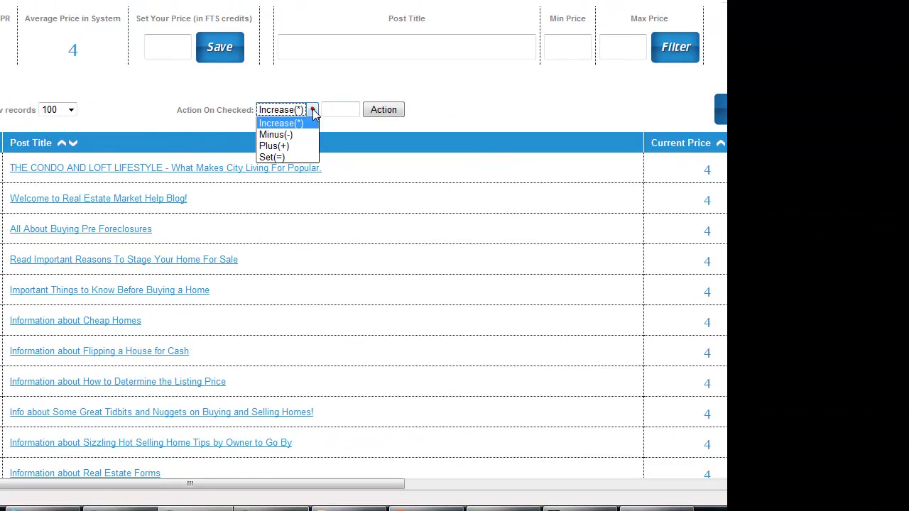
{"action": "left_click", "coordinate": [294, 156]}
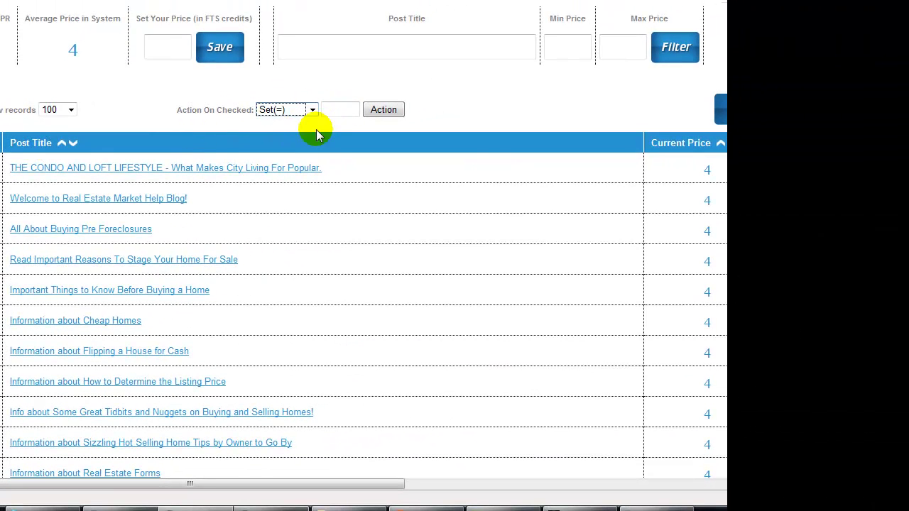
{"action": "left_click", "coordinate": [341, 110]}
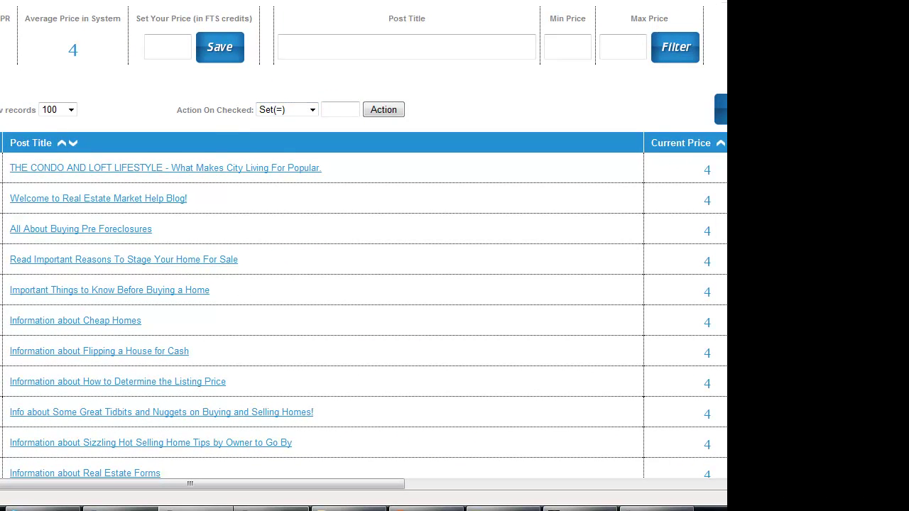
{"action": "left_click", "coordinate": [334, 110]}
{"action": "type", "text": "5"}
{"action": "left_click", "coordinate": [379, 109]}
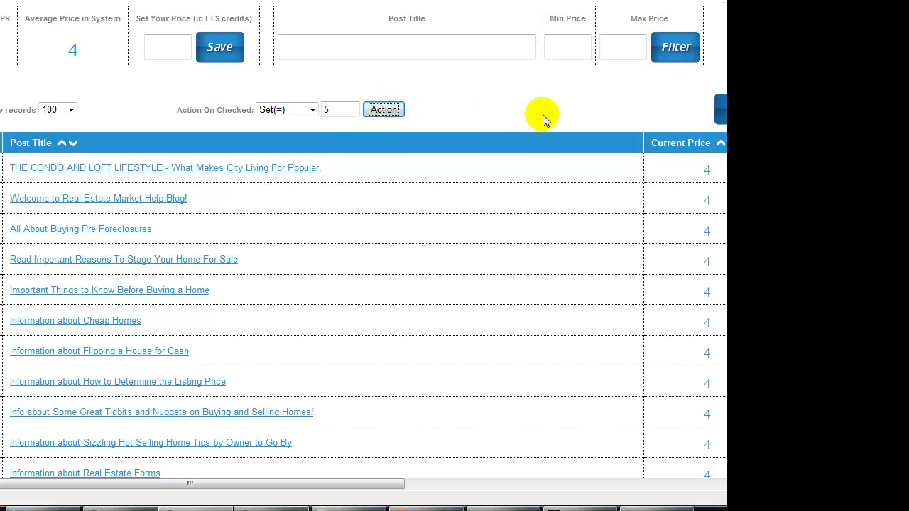
{"action": "left_click", "coordinate": [718, 111]}
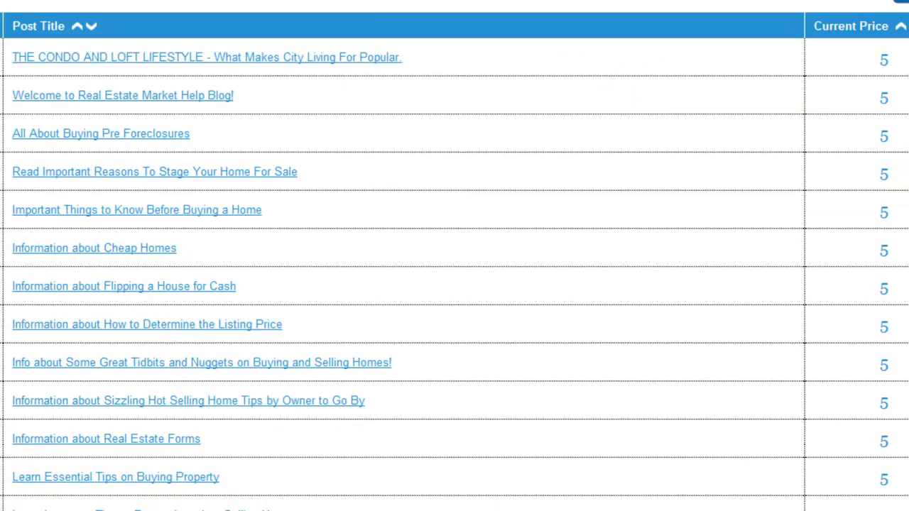
{"action": "scroll", "coordinate": [483, 253], "scroll_direction": "up", "scroll_amount": 3}
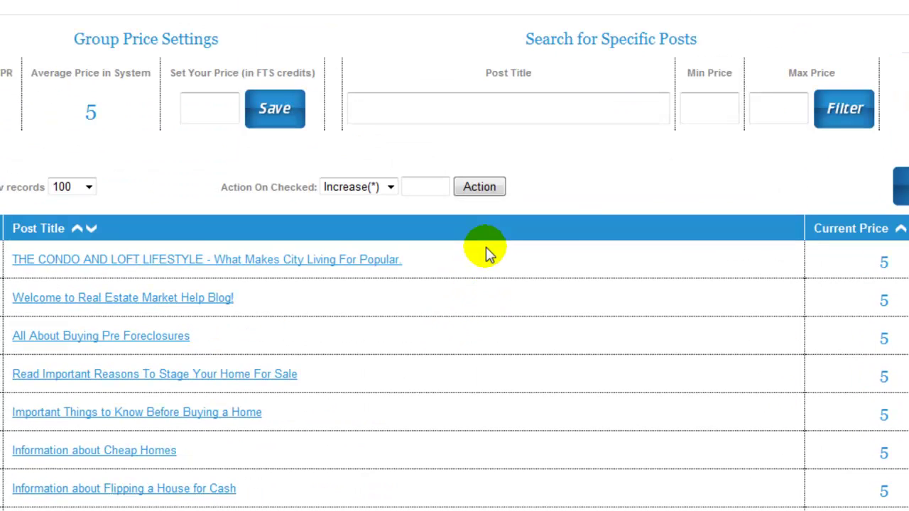